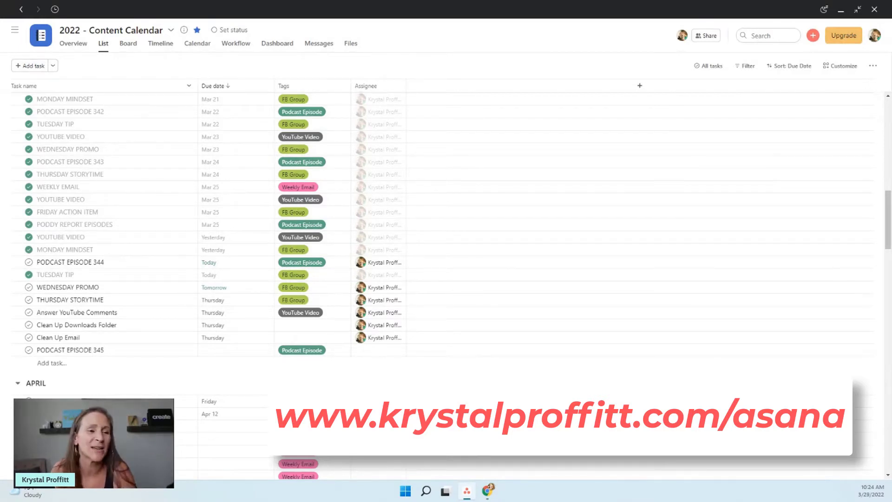
scroll(346, 232, down, 3)
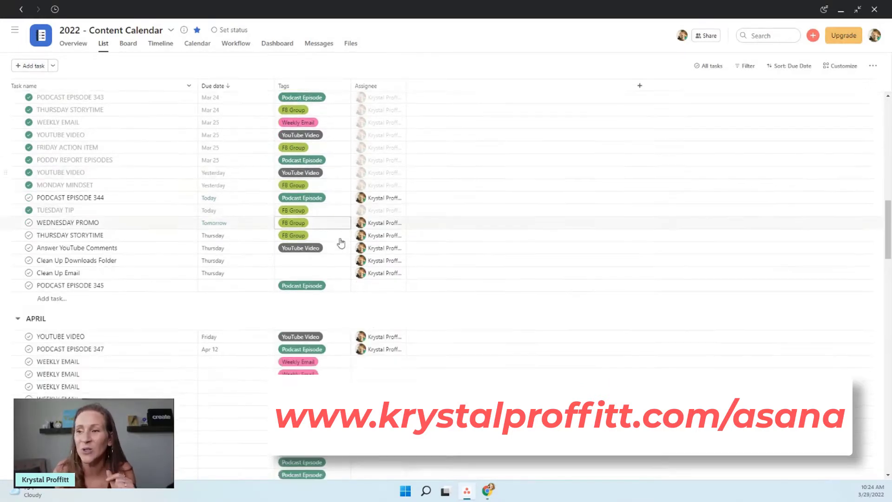
scroll(326, 241, down, 4)
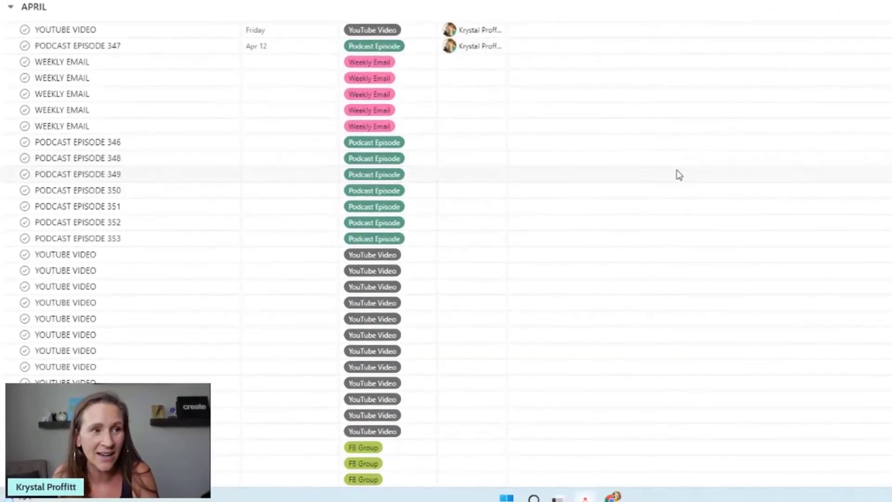
scroll(627, 207, down, 6)
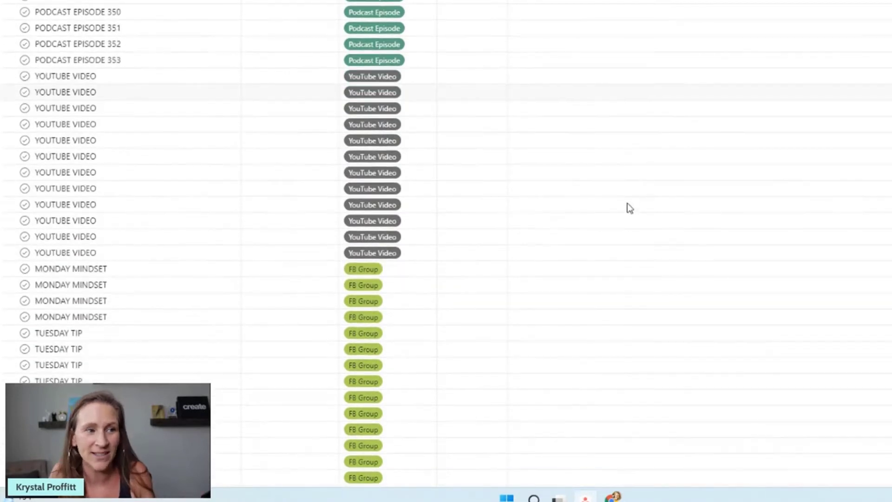
scroll(627, 203, down, 5)
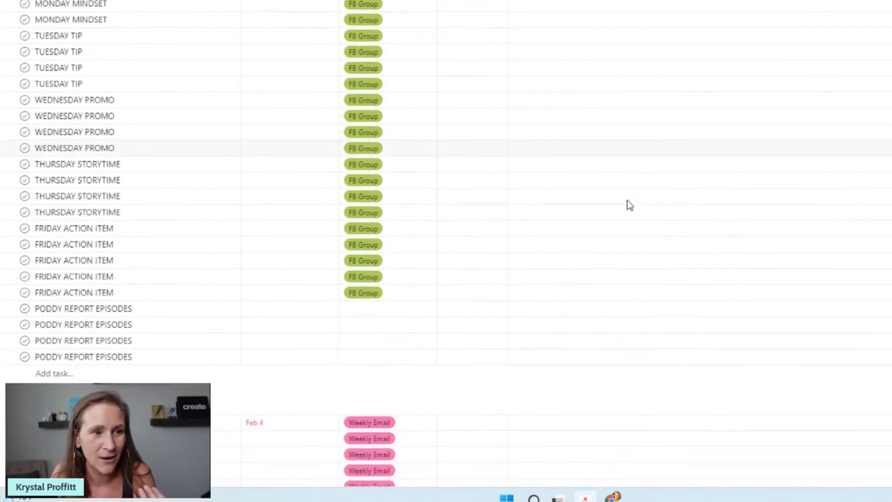
scroll(624, 223, down, 1)
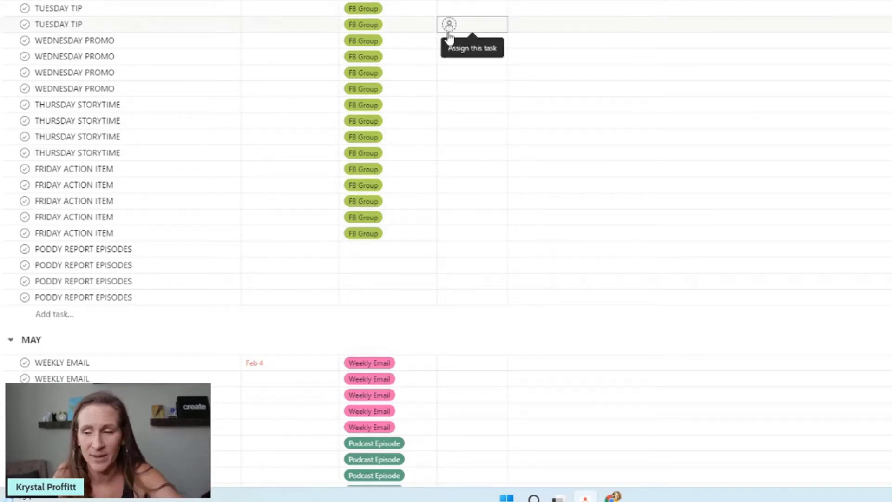
scroll(447, 33, down, 5)
scroll(495, 145, down, 2)
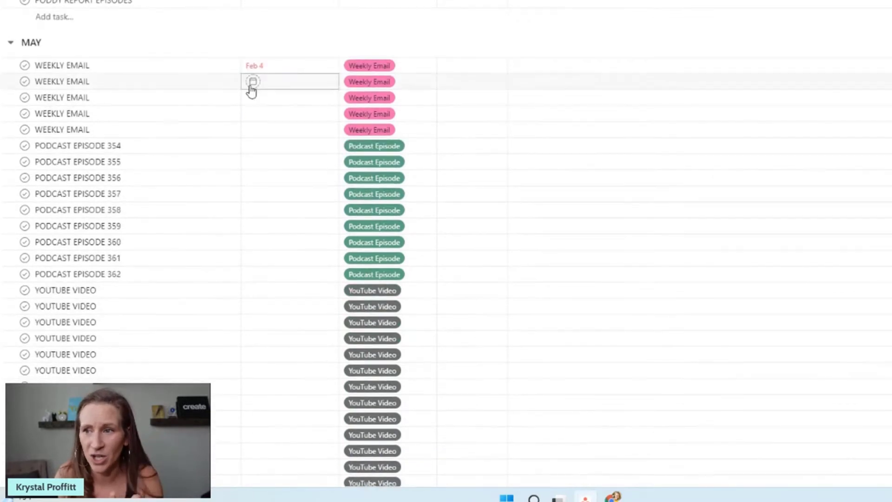
scroll(180, 70, down, 7)
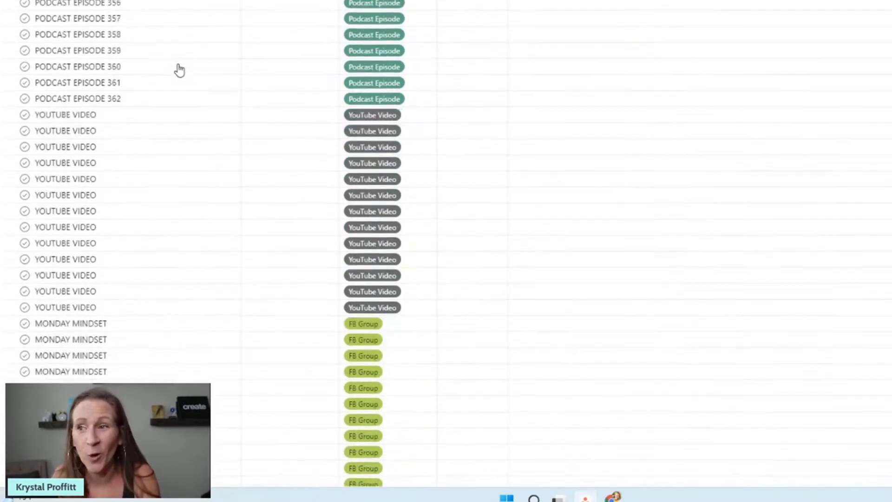
scroll(179, 79, down, 3)
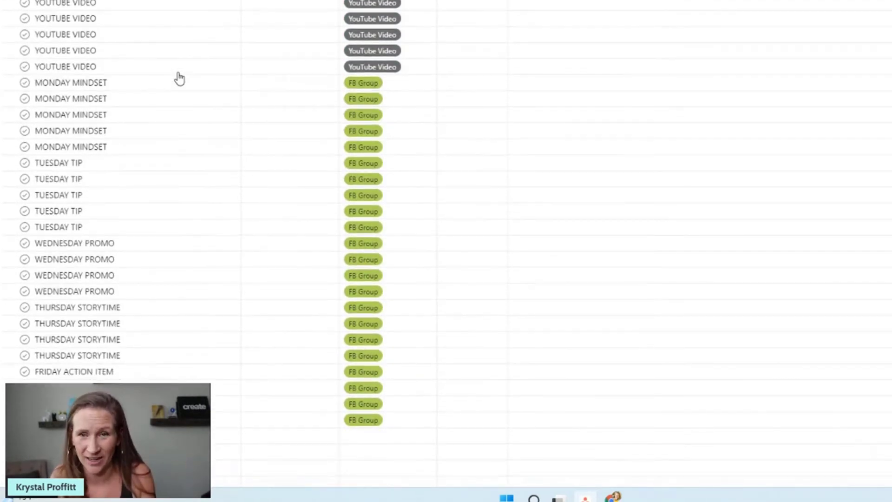
scroll(179, 79, down, 9)
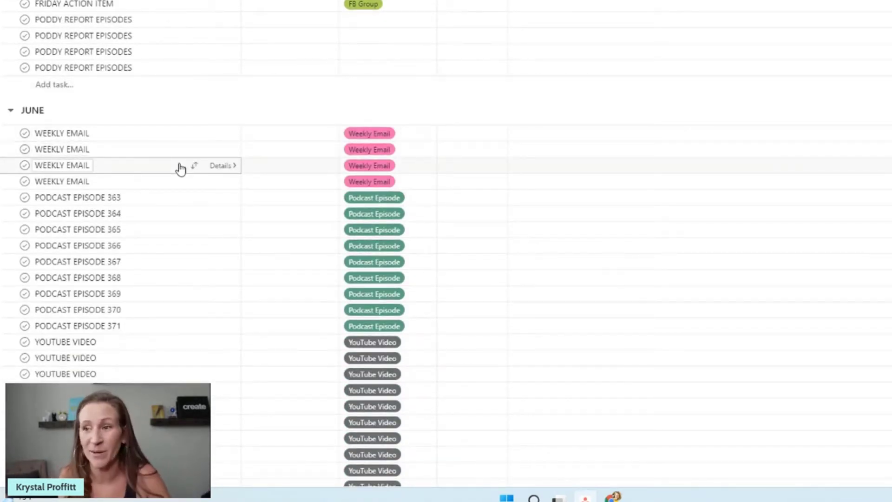
scroll(181, 168, down, 11)
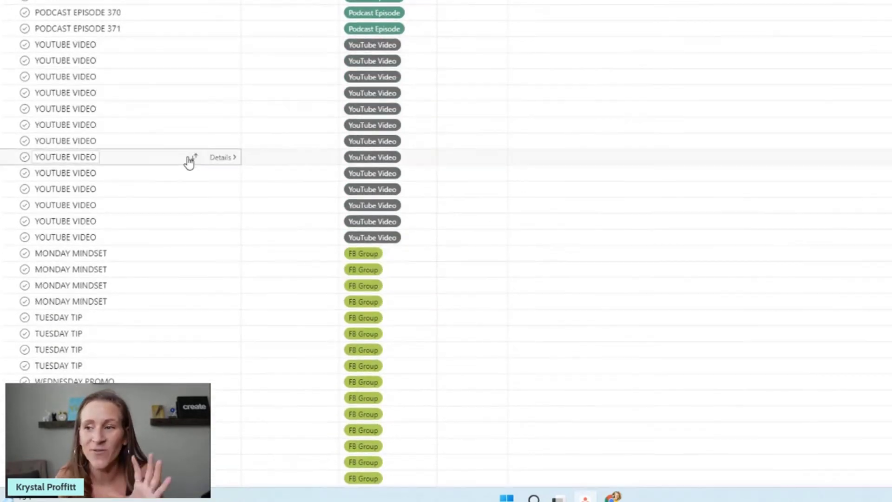
scroll(198, 166, down, 5)
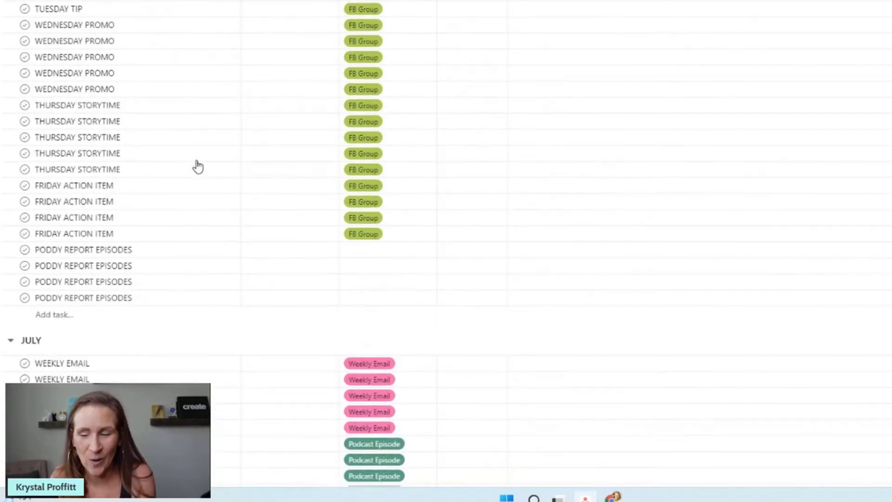
scroll(201, 199, down, 13)
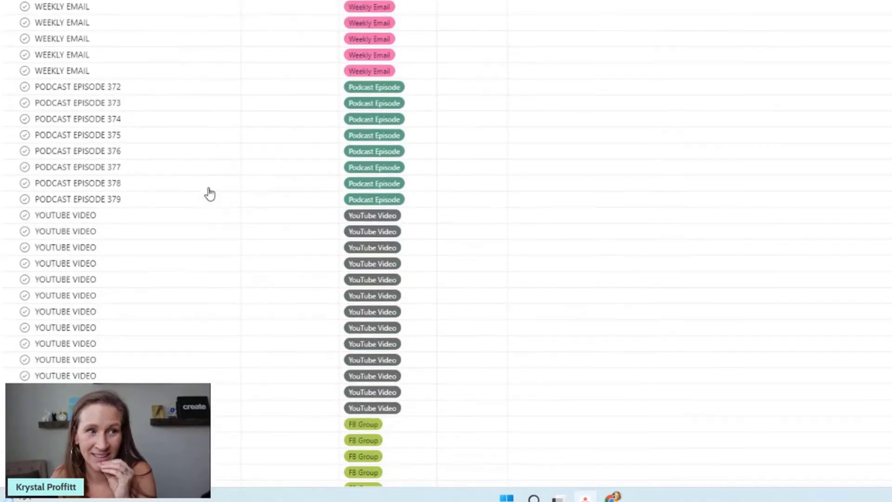
scroll(210, 194, down, 12)
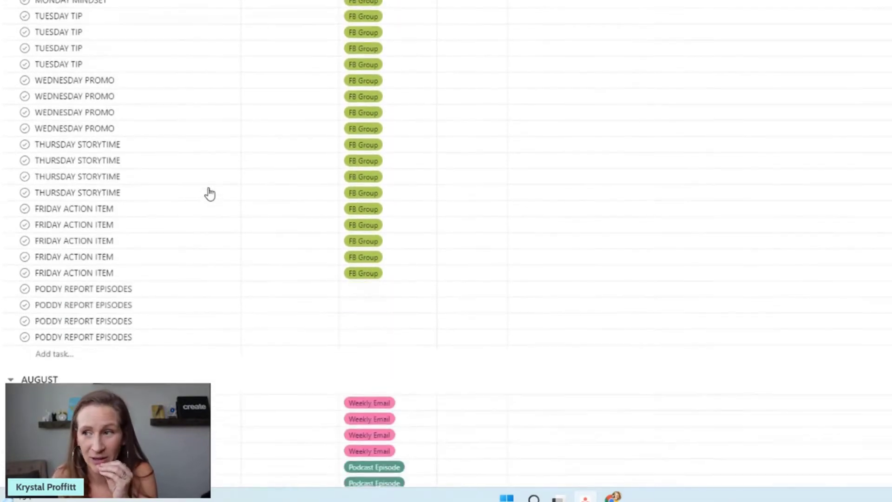
scroll(210, 193, down, 15)
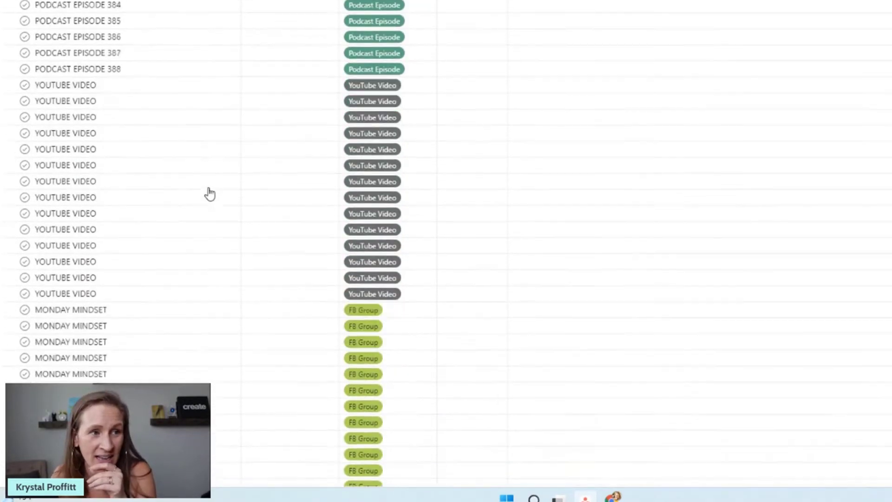
scroll(210, 193, down, 18)
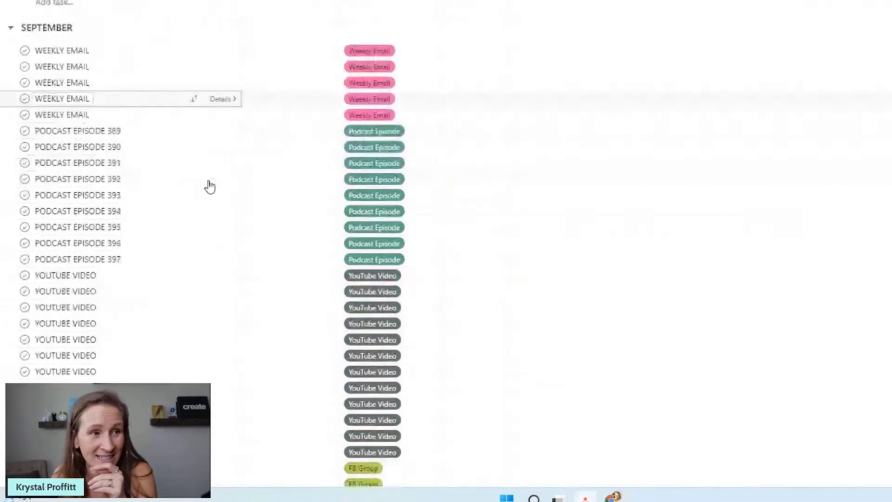
scroll(210, 186, down, 16)
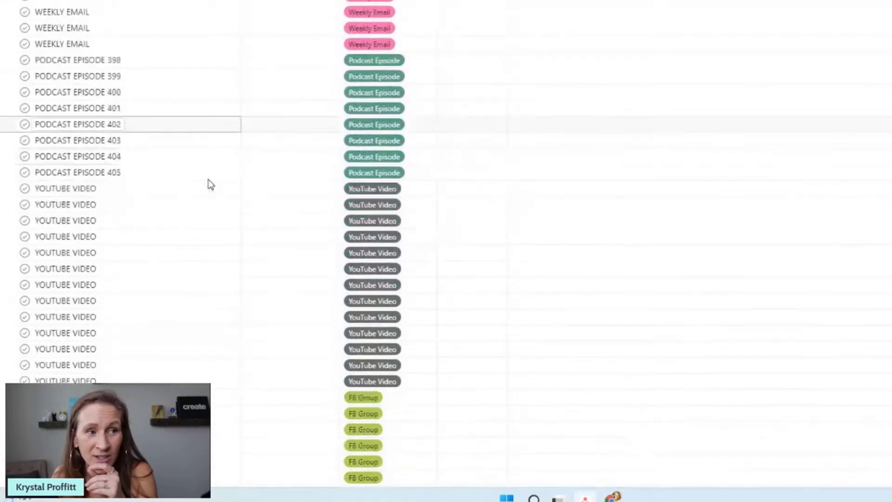
scroll(210, 184, down, 18)
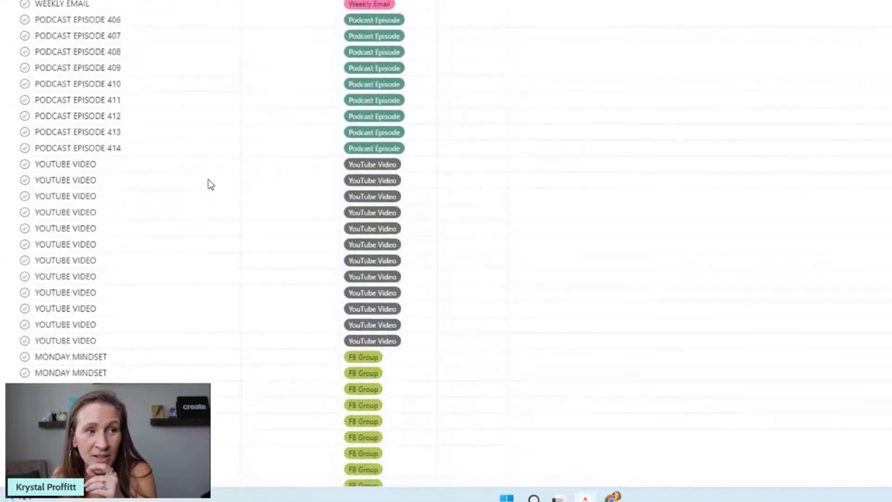
scroll(210, 184, down, 20)
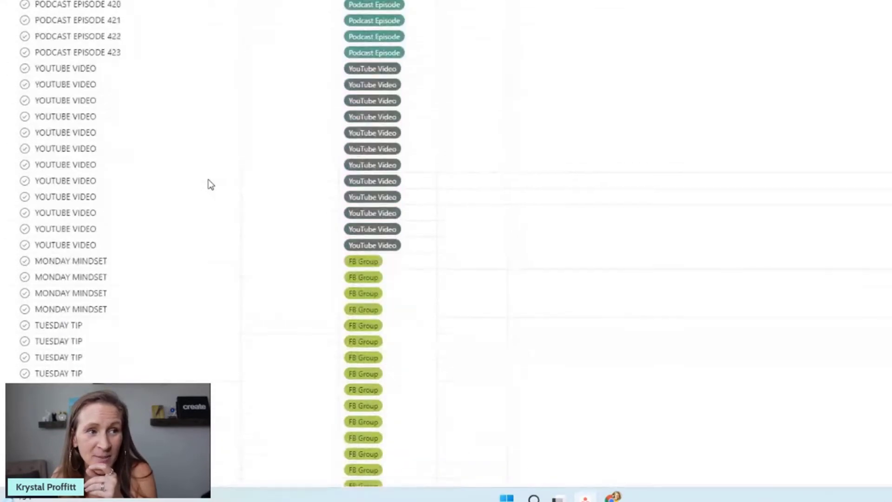
mouse_move(221, 188)
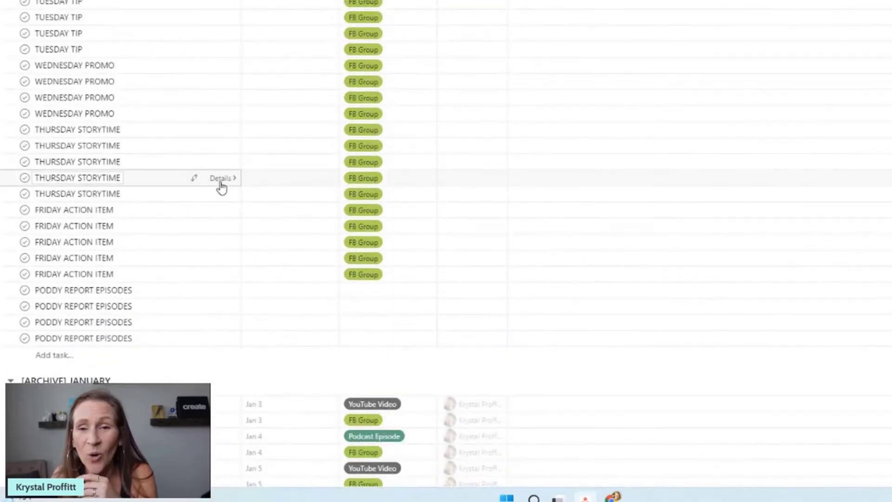
scroll(221, 188, down, 5)
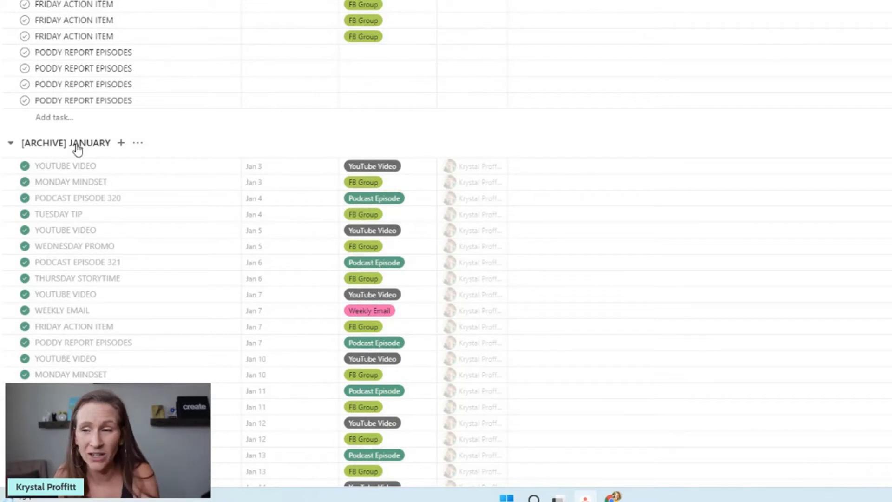
Collapse the [ARCHIVE] JANUARY and [ARCHIVE] FEBRUARY sections in the content calendar list.
click(10, 143)
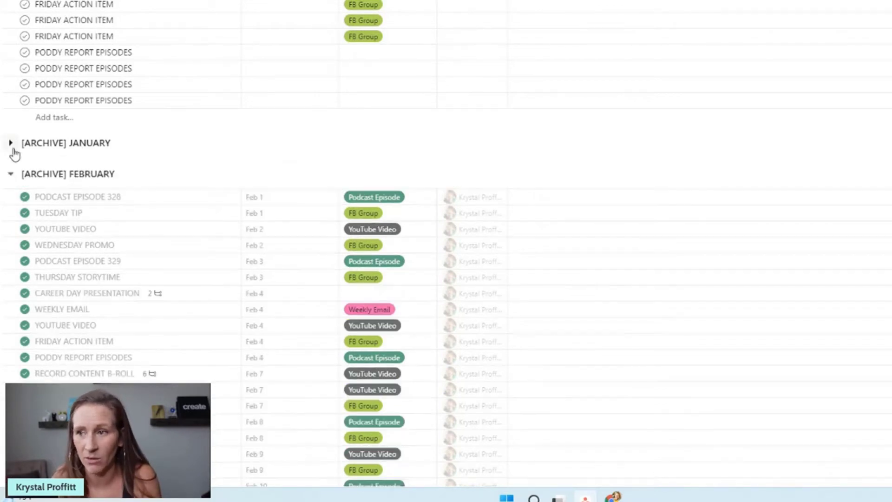
click(12, 175)
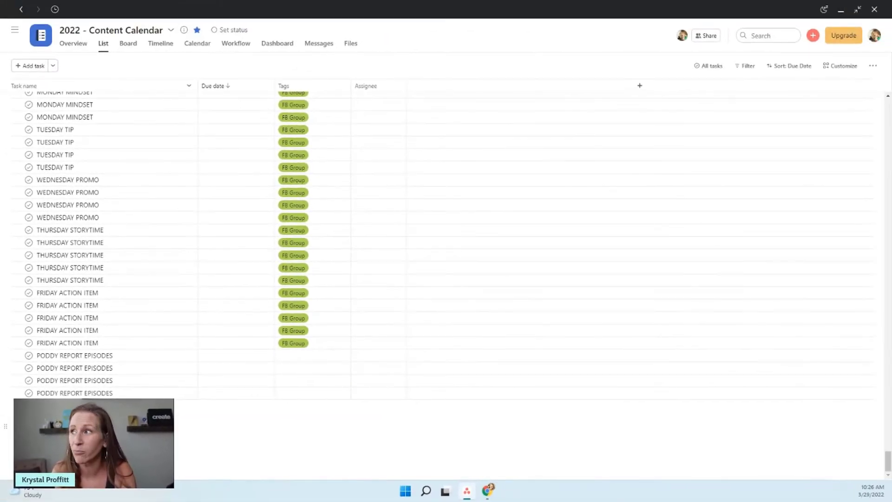
click(766, 35)
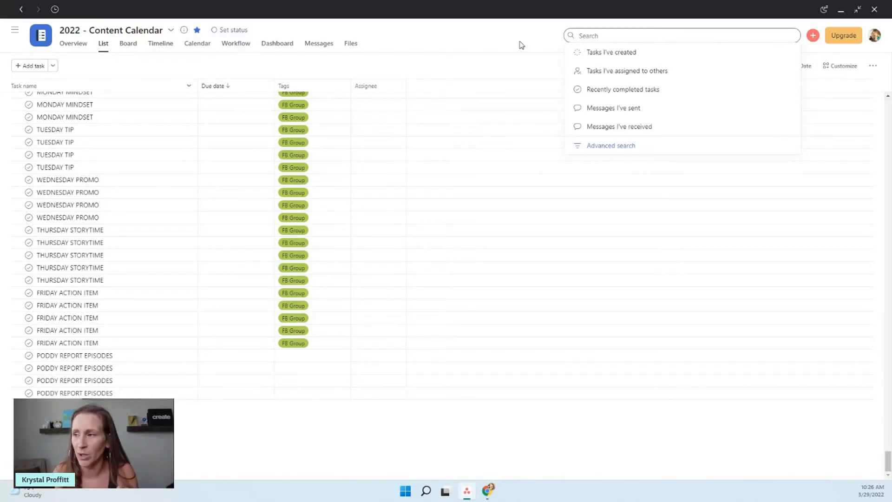
scroll(334, 223, up, 5)
scroll(249, 223, down, 5)
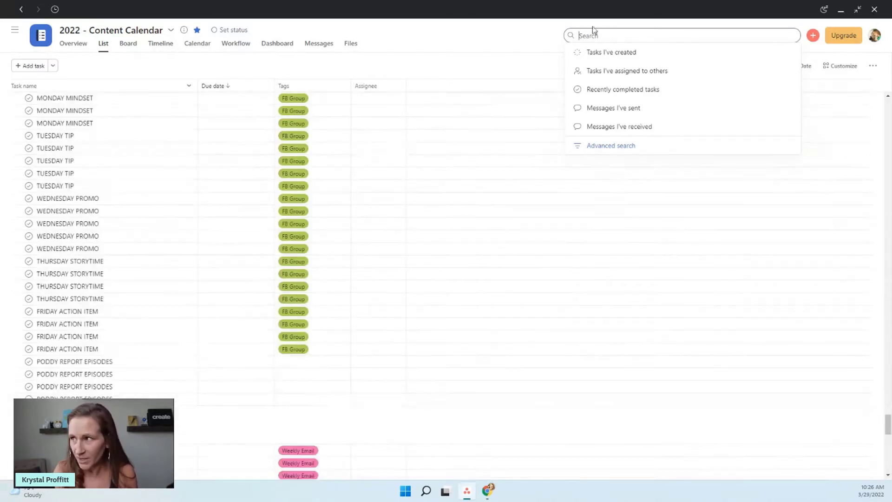
click(464, 32)
scroll(189, 153, down, 15)
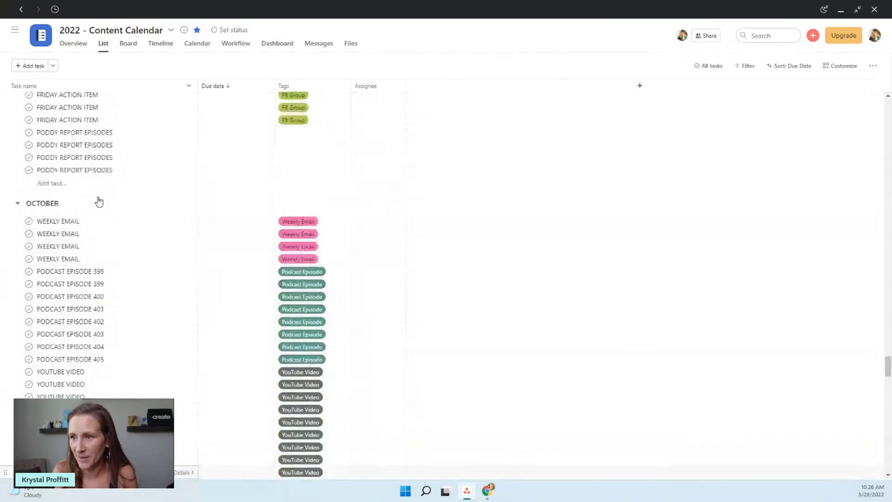
scroll(98, 201, down, 20)
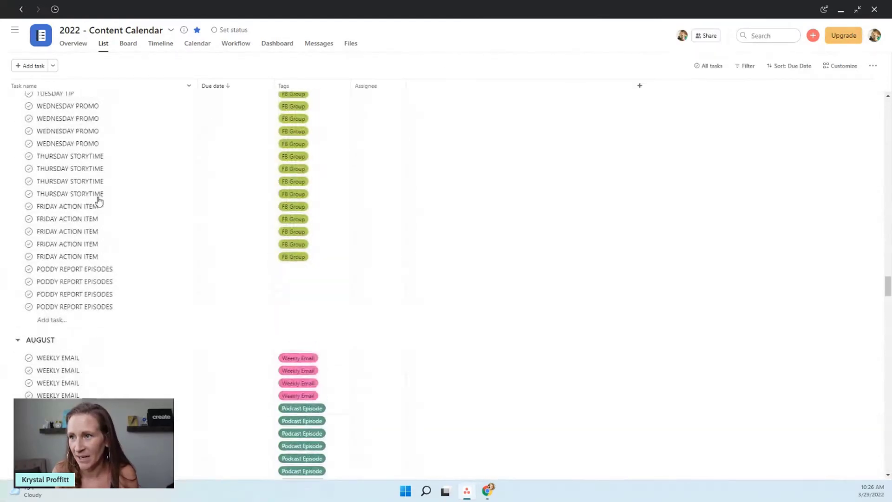
scroll(99, 201, up, 20)
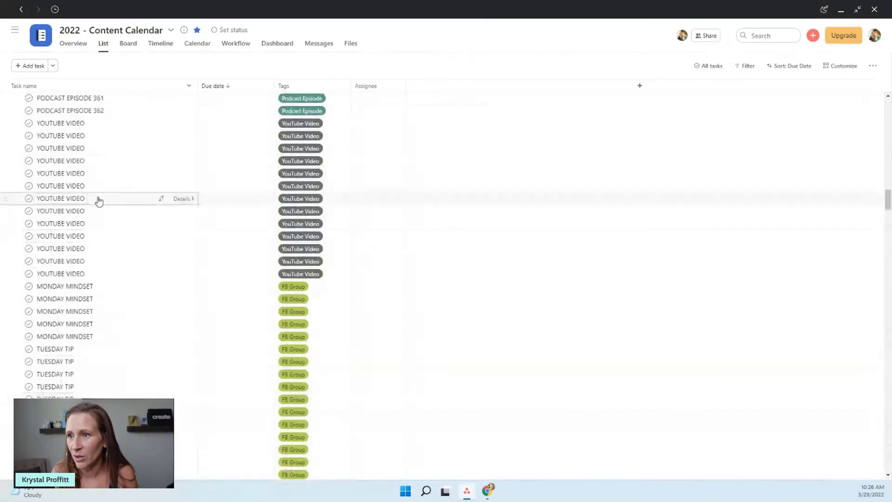
scroll(99, 200, up, 15)
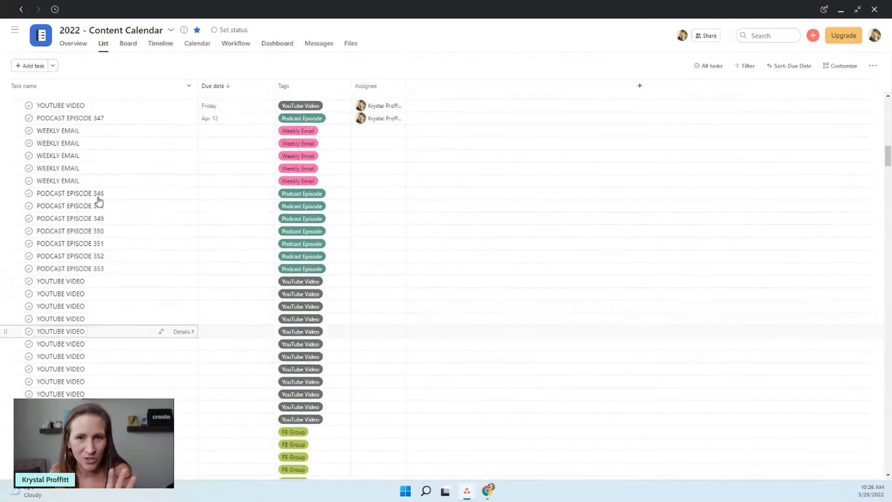
scroll(130, 199, up, 1)
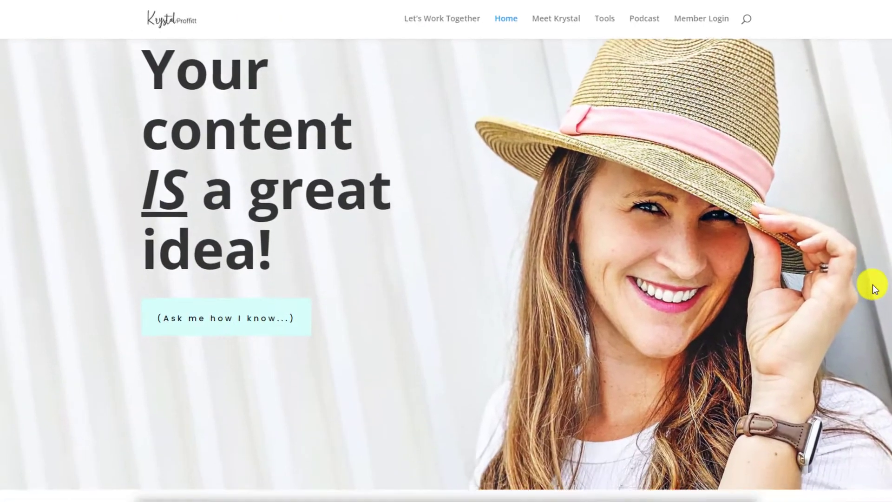
Scroll the homepage past the podcast and YouTube Channel sections down to the footer signup form.
scroll(872, 284, down, 4)
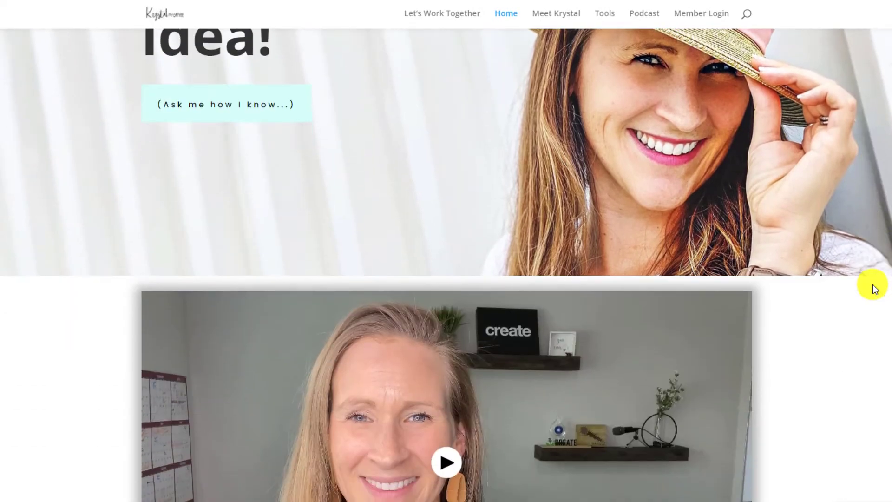
scroll(872, 284, down, 20)
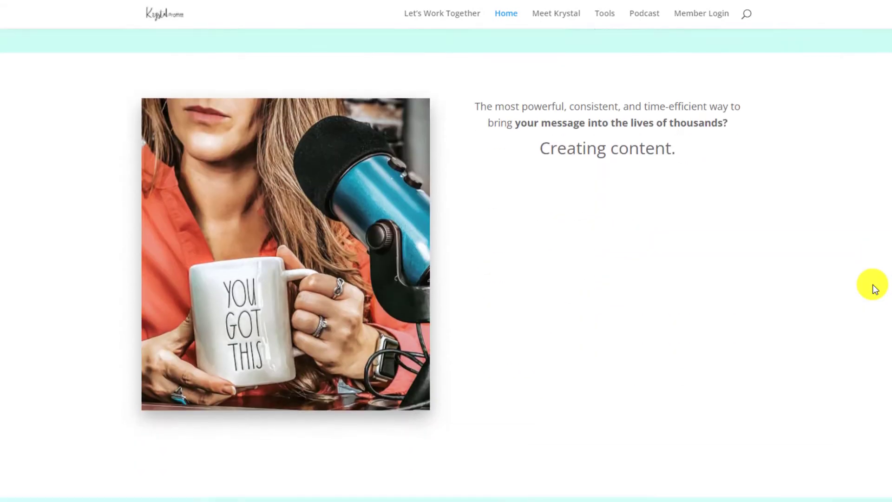
scroll(872, 284, down, 20)
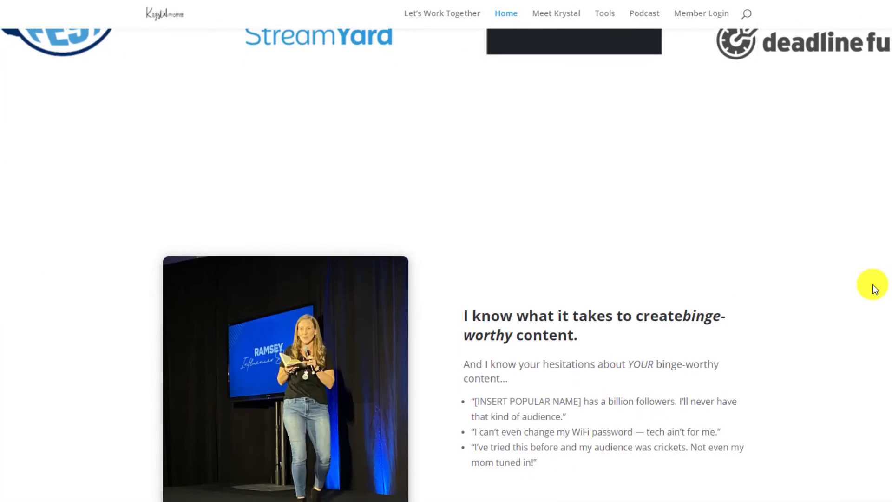
scroll(872, 284, down, 20)
scroll(866, 286, down, 20)
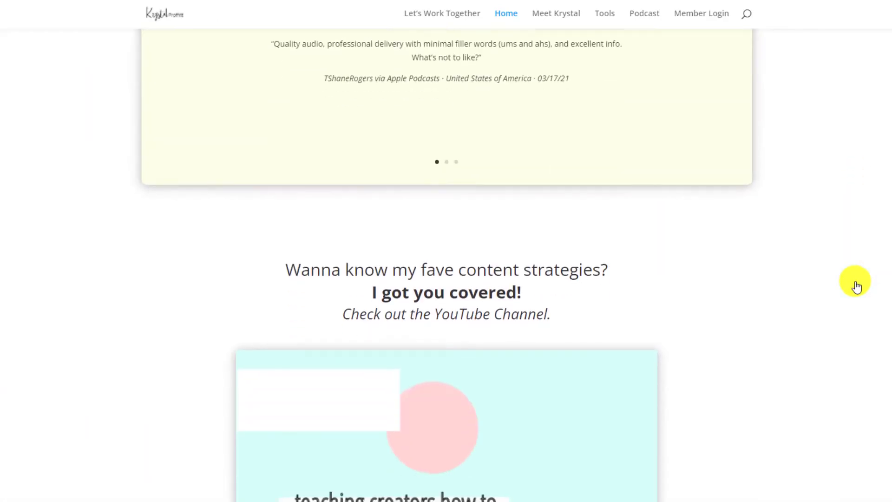
scroll(855, 285, down, 10)
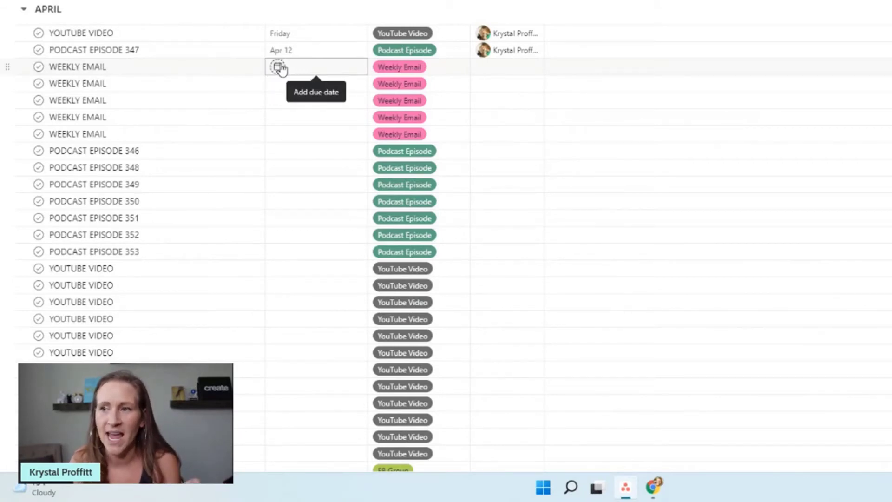
Date the first two Weekly Emails April 1 and April 8, and move Podcast Episode 347 beside Episode 346.
click(279, 67)
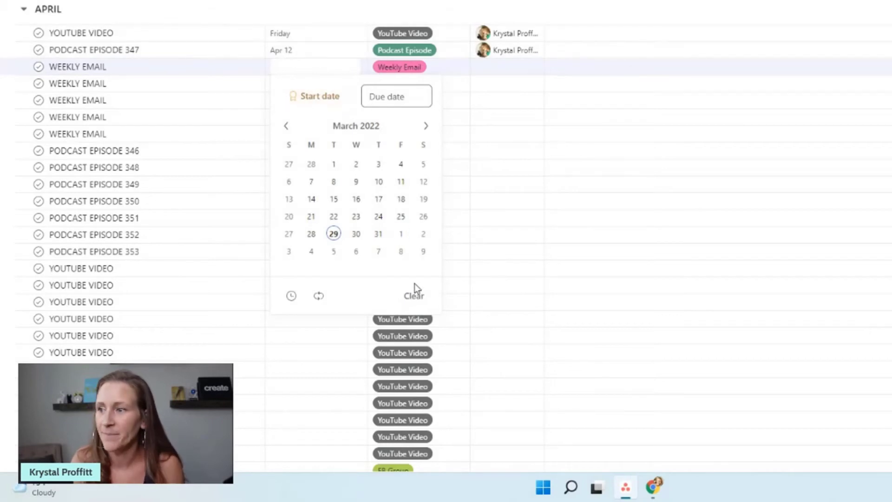
click(401, 234)
click(311, 9)
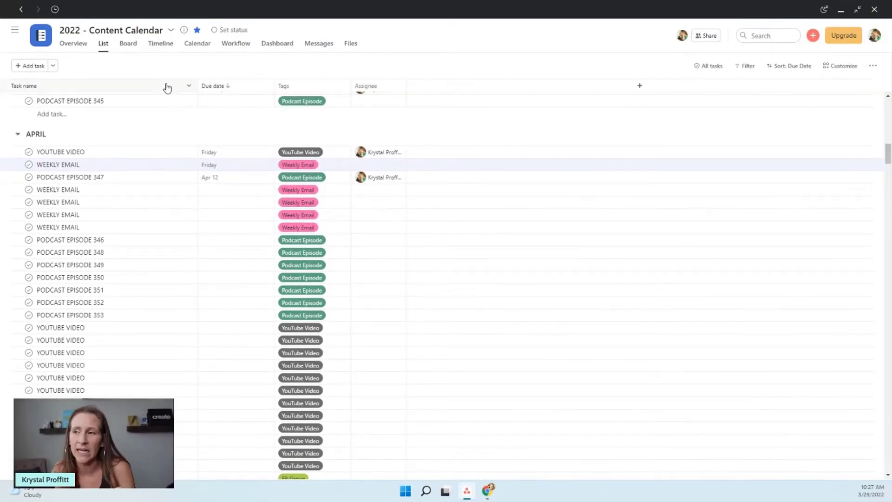
click(206, 190)
click(318, 233)
click(301, 277)
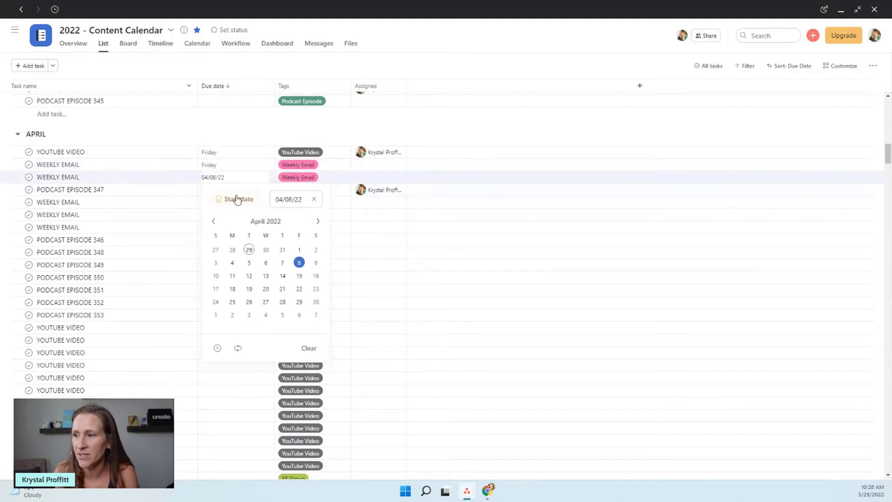
click(199, 207)
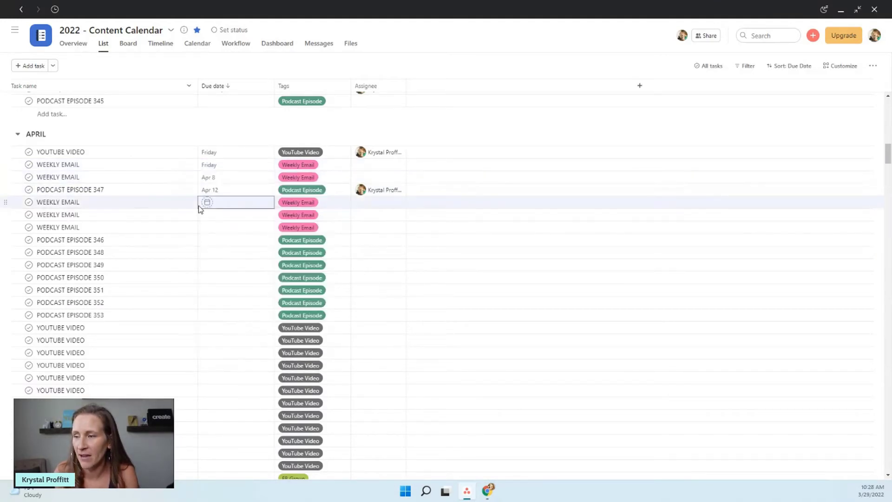
drag(5, 190, 8, 237)
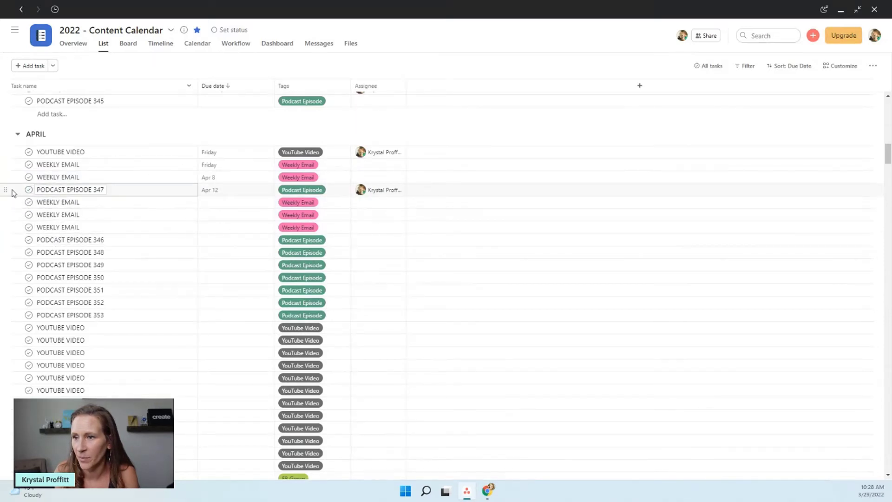
drag(6, 188, 16, 231)
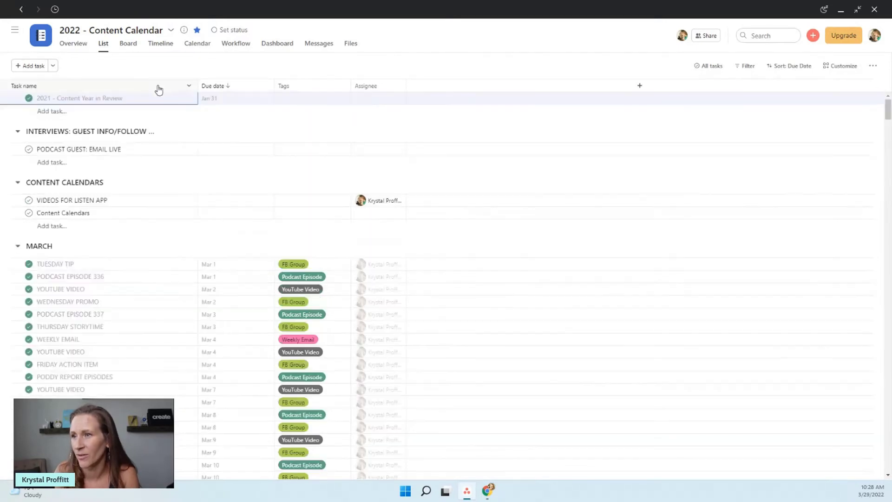
Sort tasks alphabetically by task name and filter the list to Incomplete tasks only.
click(188, 86)
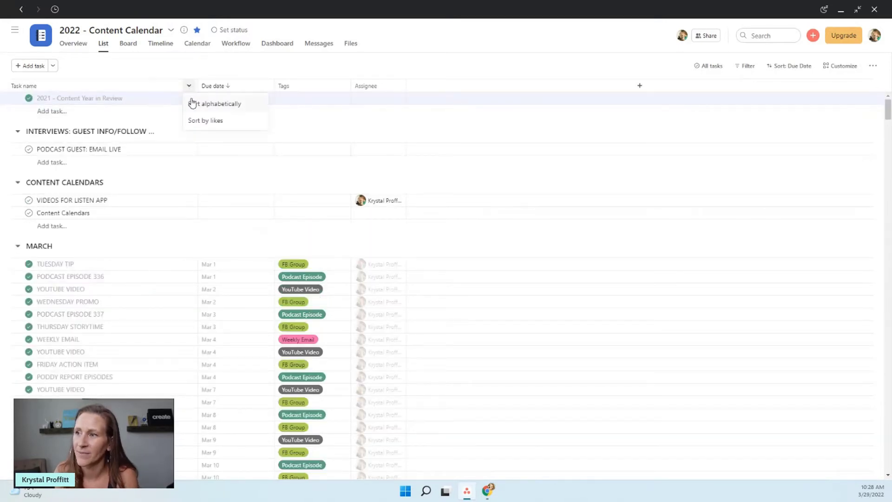
click(192, 104)
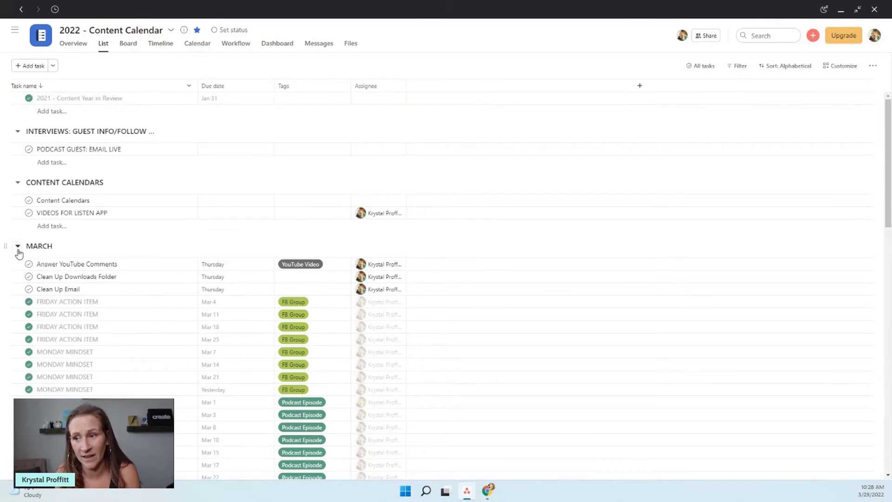
click(700, 67)
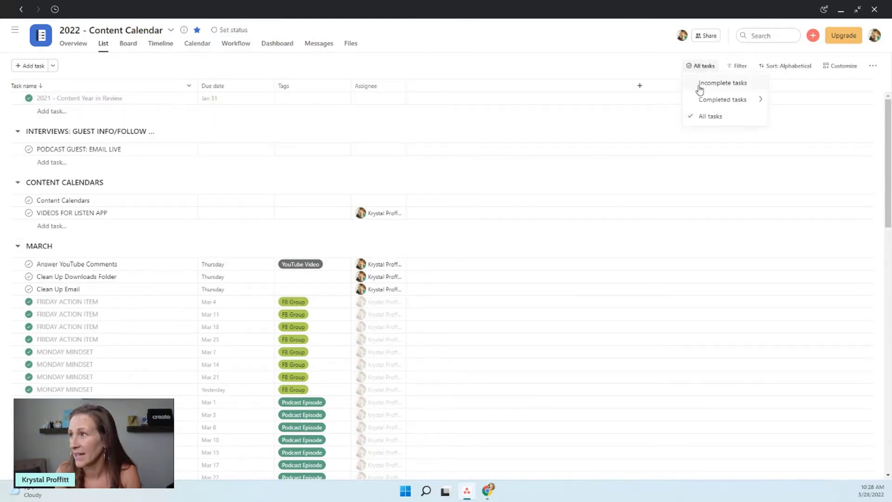
click(706, 84)
scroll(108, 259, down, 2)
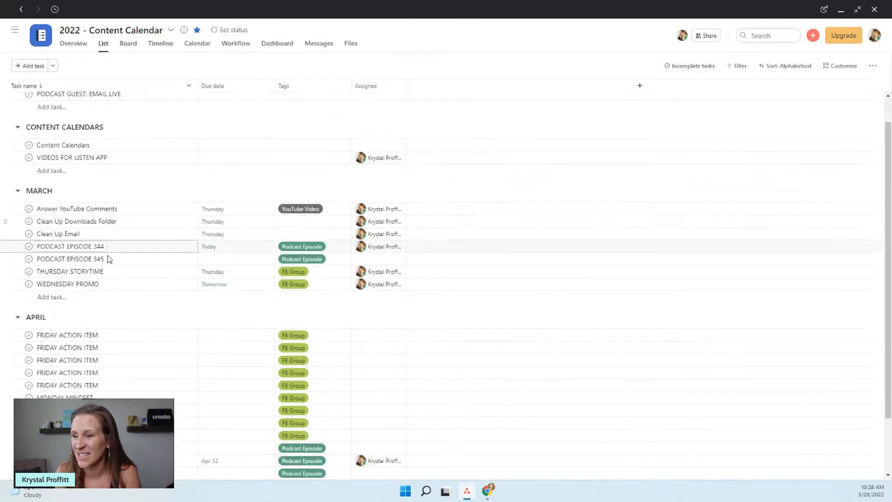
scroll(167, 233, down, 15)
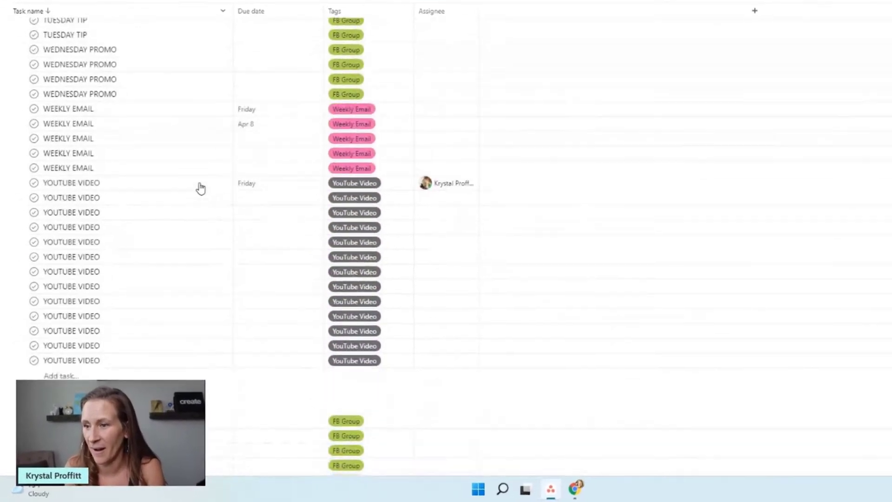
Set the third Weekly Email's due date to April 15.
scroll(201, 187, up, 2)
click(243, 184)
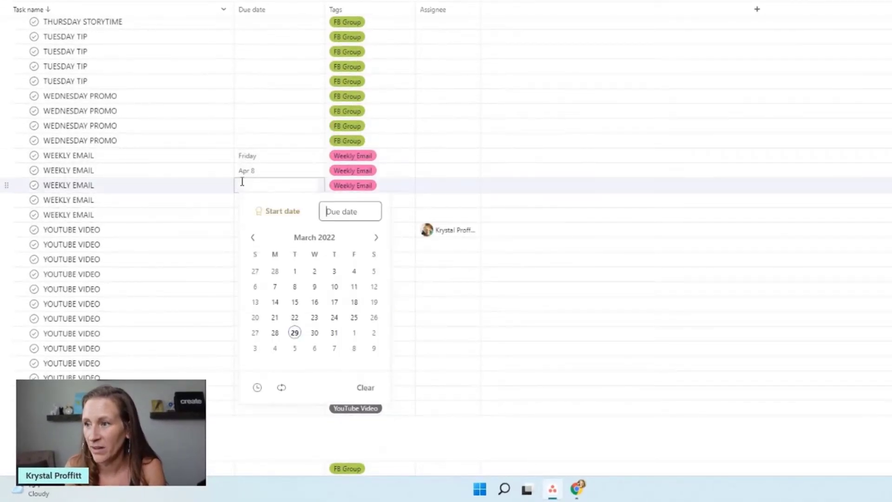
click(376, 238)
click(354, 301)
click(237, 206)
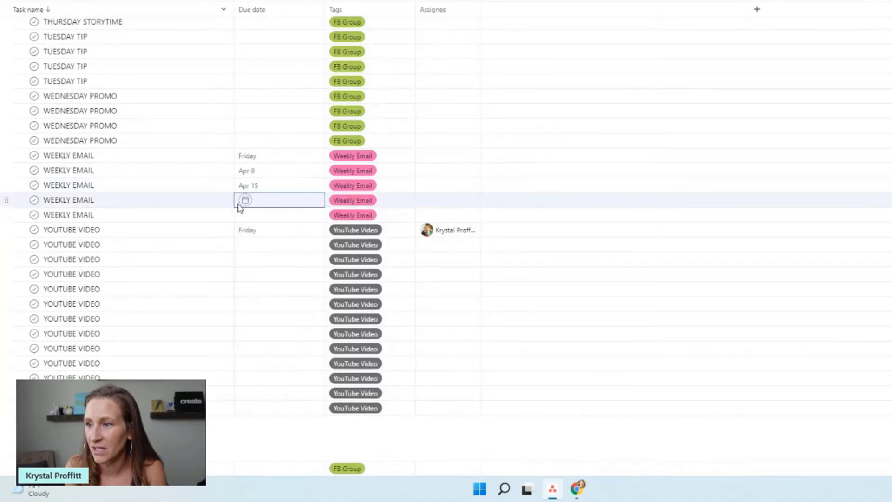
Give the fourth and fifth Weekly Emails due dates of April 22 and April 29.
click(245, 203)
click(376, 252)
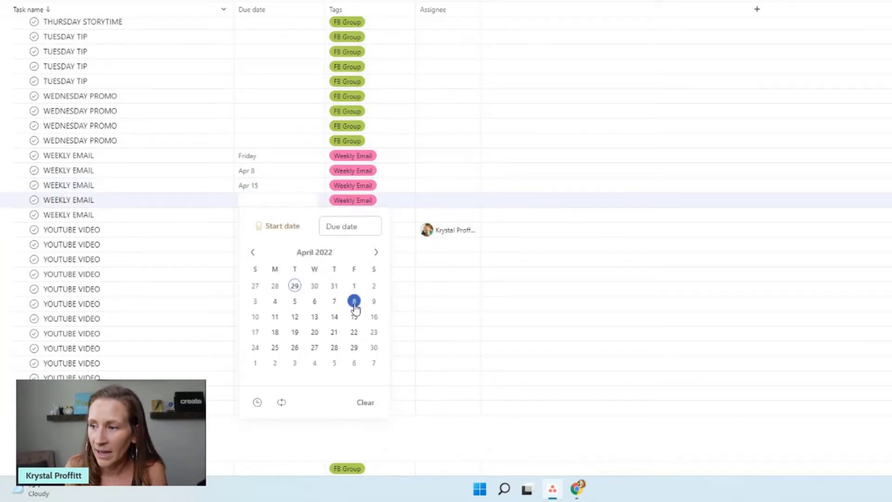
click(354, 332)
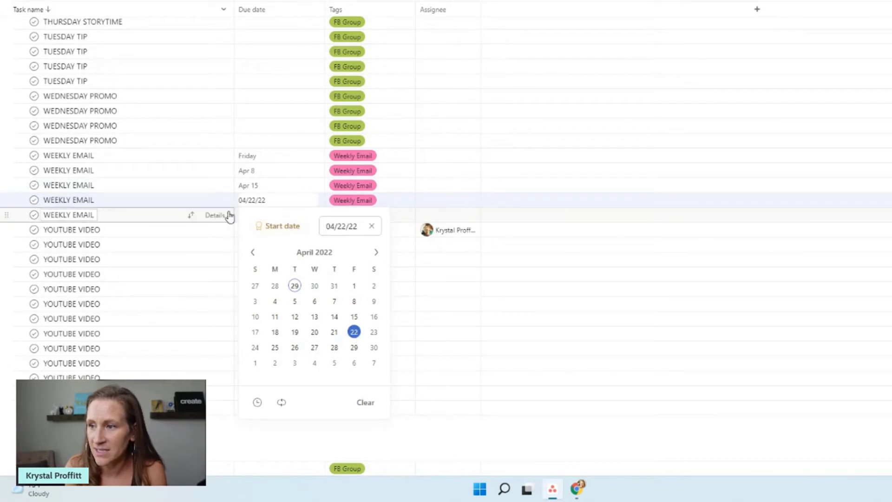
click(240, 216)
click(242, 217)
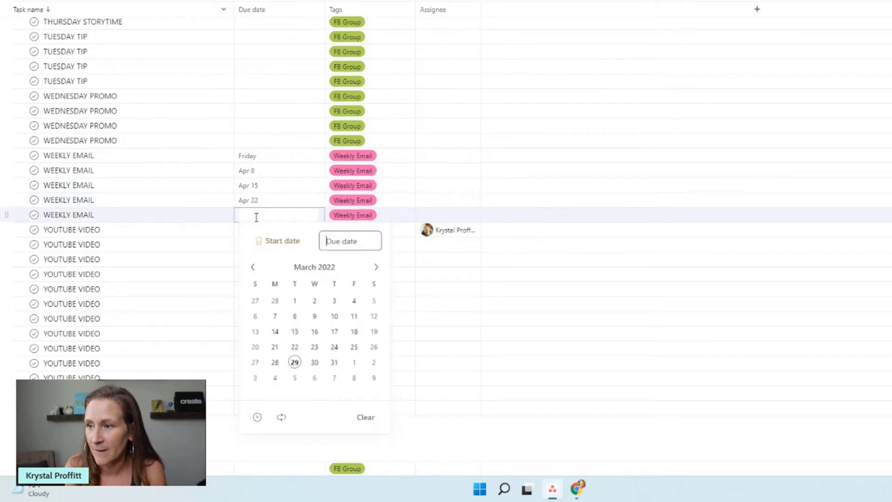
click(376, 266)
click(354, 362)
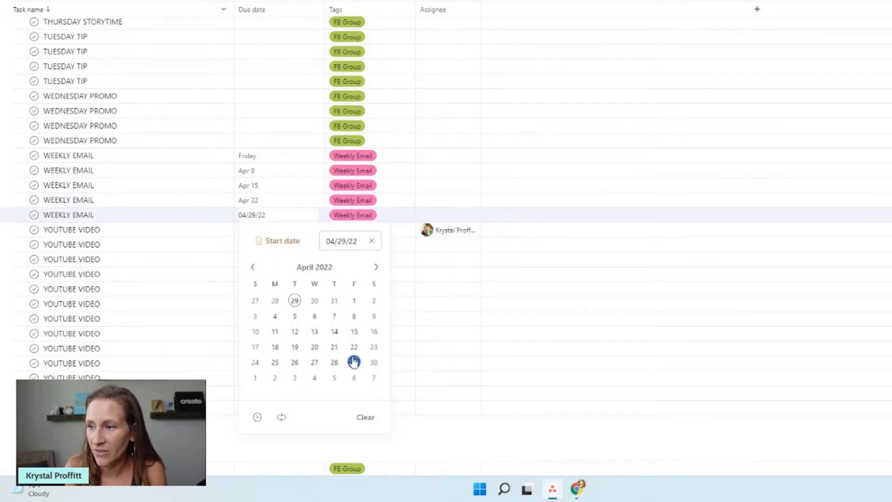
click(10, 159)
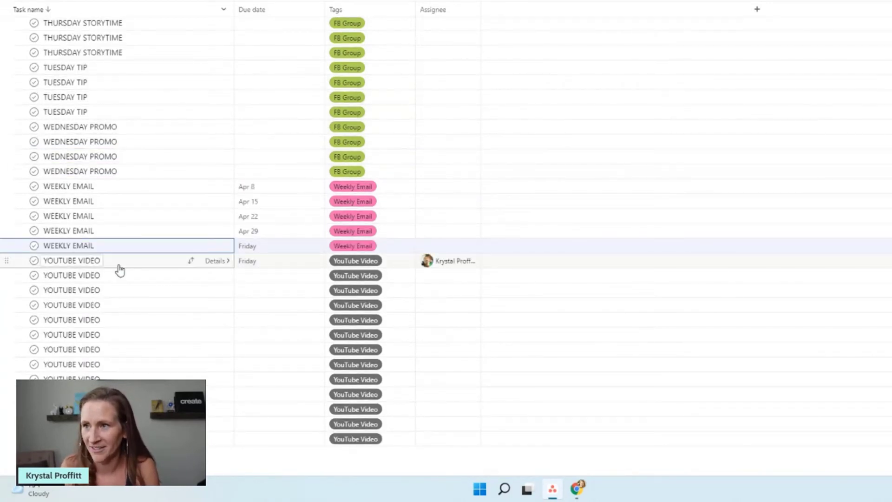
Select the five Weekly Email tasks from Apr 8 onward and assign them all to one team member.
scroll(135, 258, up, 6)
scroll(148, 248, up, 3)
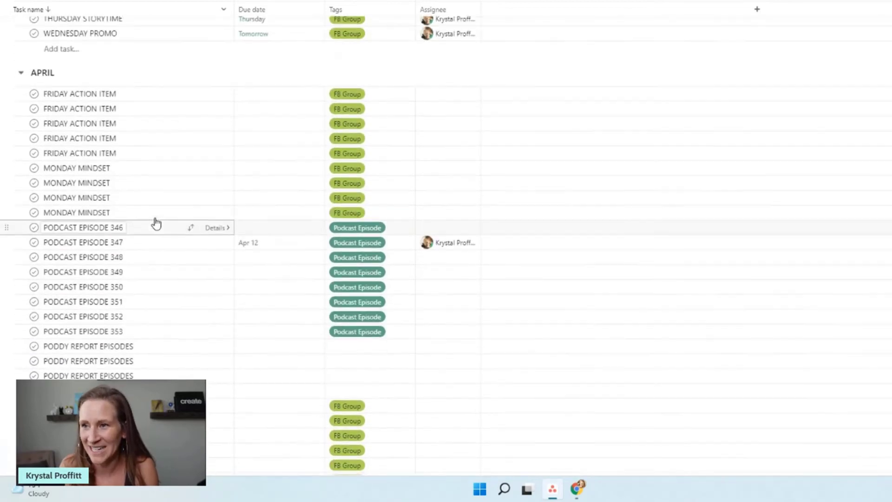
scroll(147, 152, down, 10)
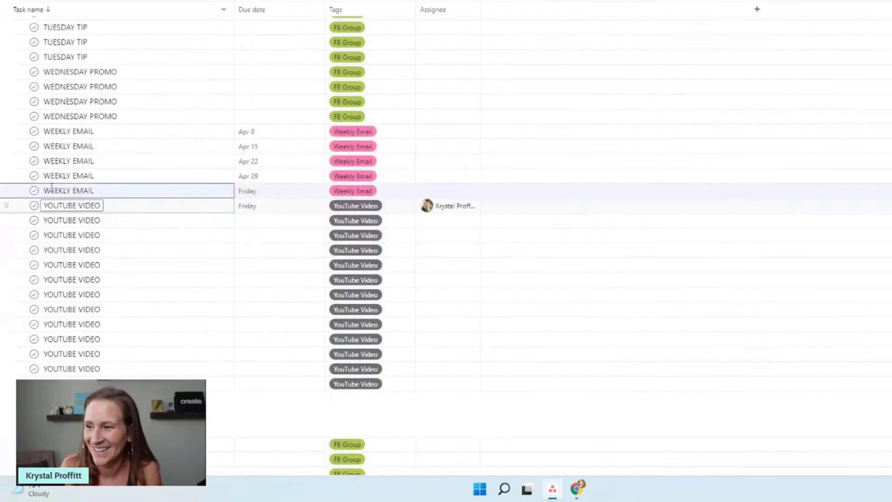
click(15, 134)
key(shift+Down)
key(shift+Down)
key(shift+Down)
key(shift+Down)
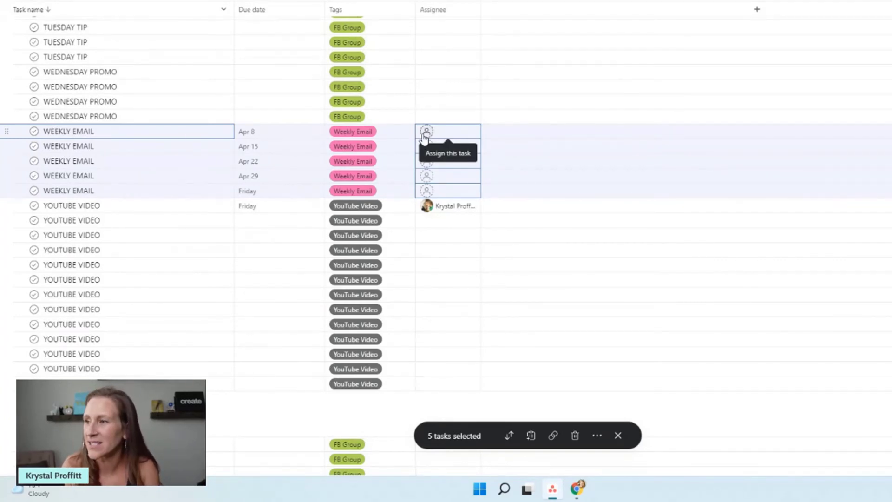
click(425, 135)
click(457, 149)
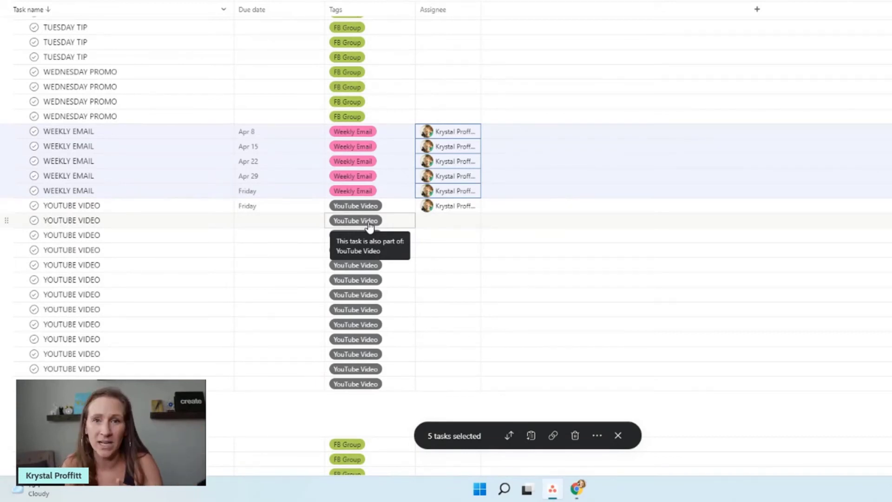
scroll(116, 169, up, 5)
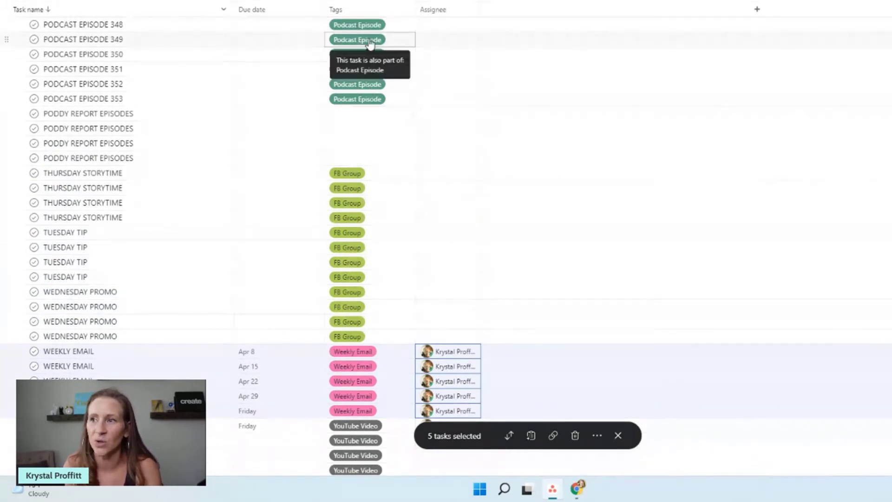
scroll(253, 93, down, 1)
scroll(275, 77, up, 3)
scroll(275, 78, up, 5)
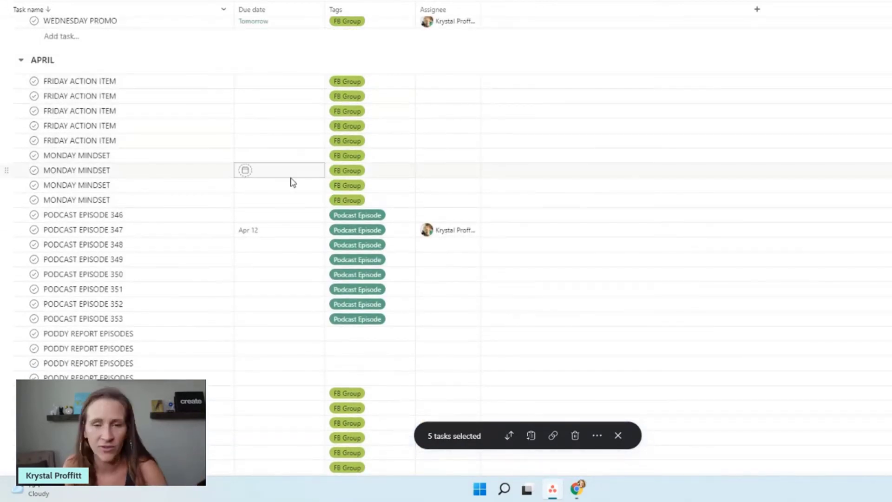
scroll(289, 216, down, 10)
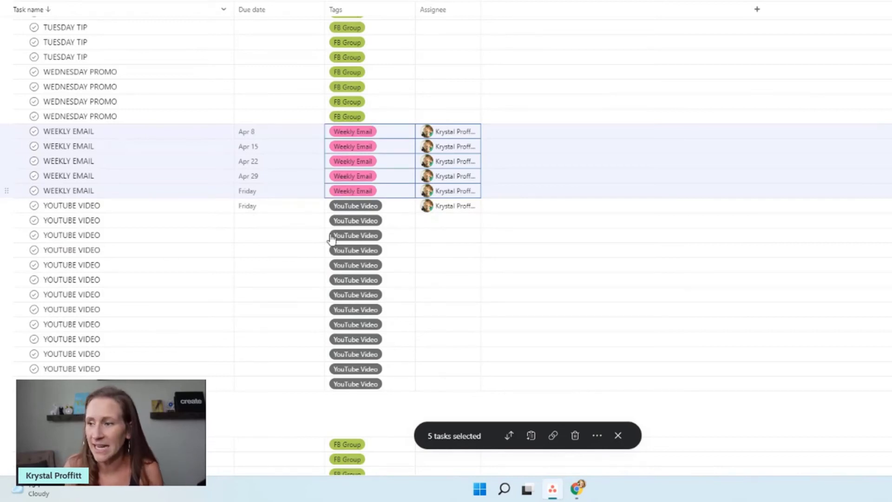
scroll(319, 264, down, 8)
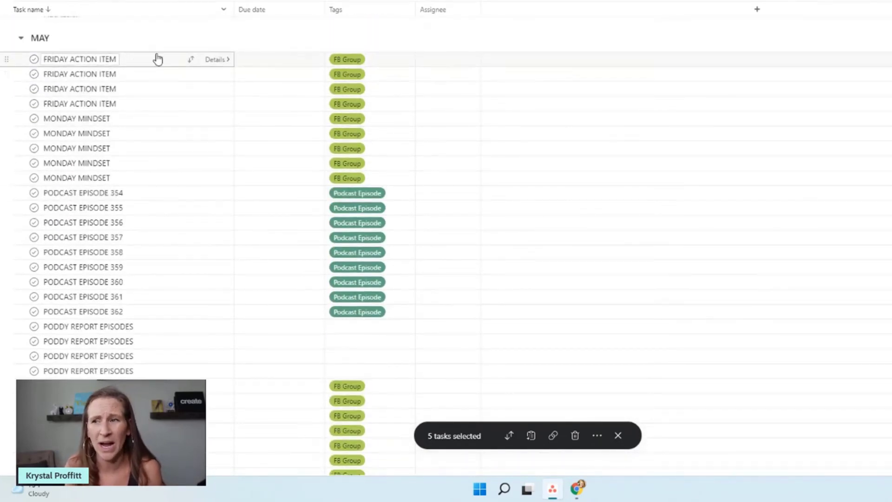